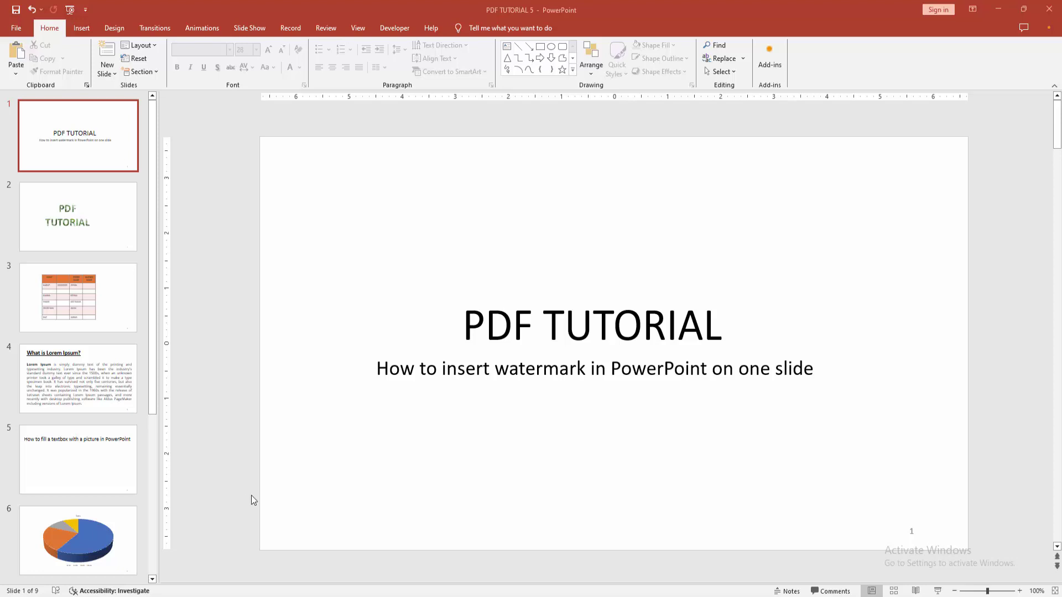
pyautogui.scroll(-2, 93, 361)
pyautogui.scroll(-1, 87, 386)
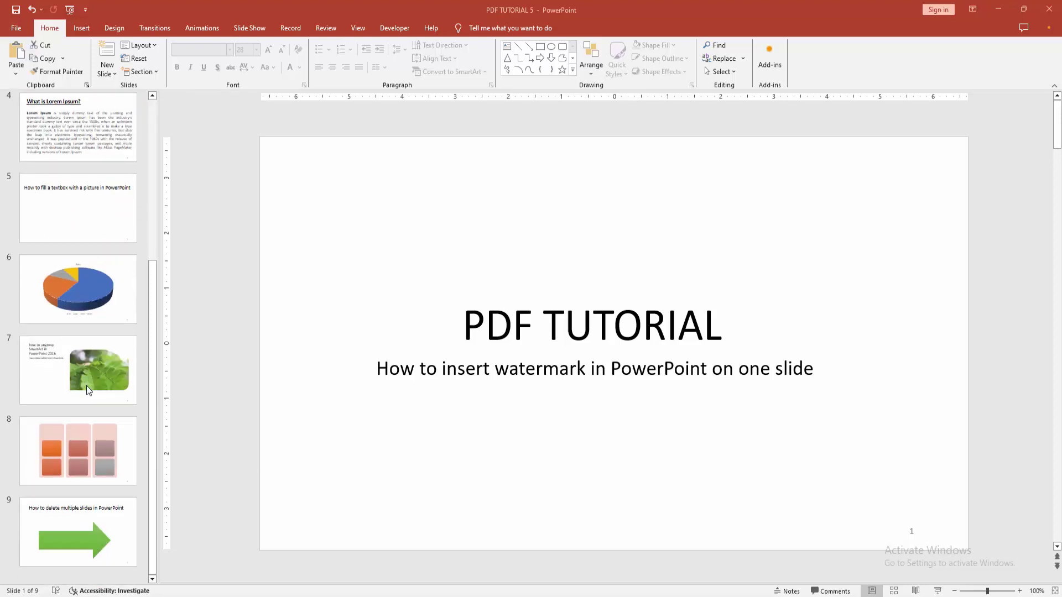
# Review the SmartArt, table and second PDF TUTORIAL slides, then return to the title slide.
pyautogui.click(89, 443)
pyautogui.scroll(3, 89, 415)
pyautogui.scroll(2, 70, 330)
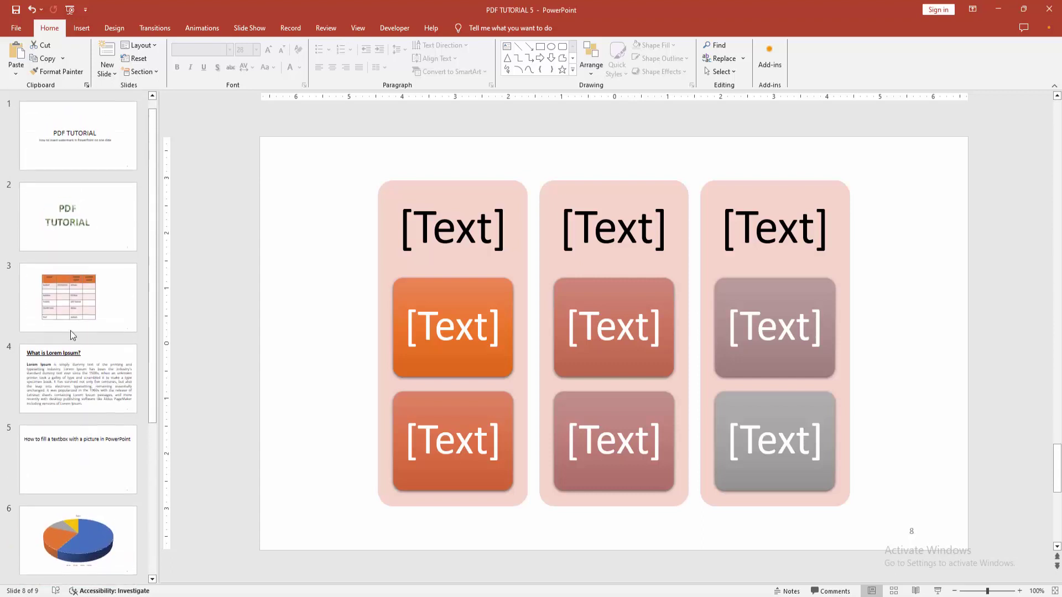
pyautogui.click(76, 308)
pyautogui.click(83, 195)
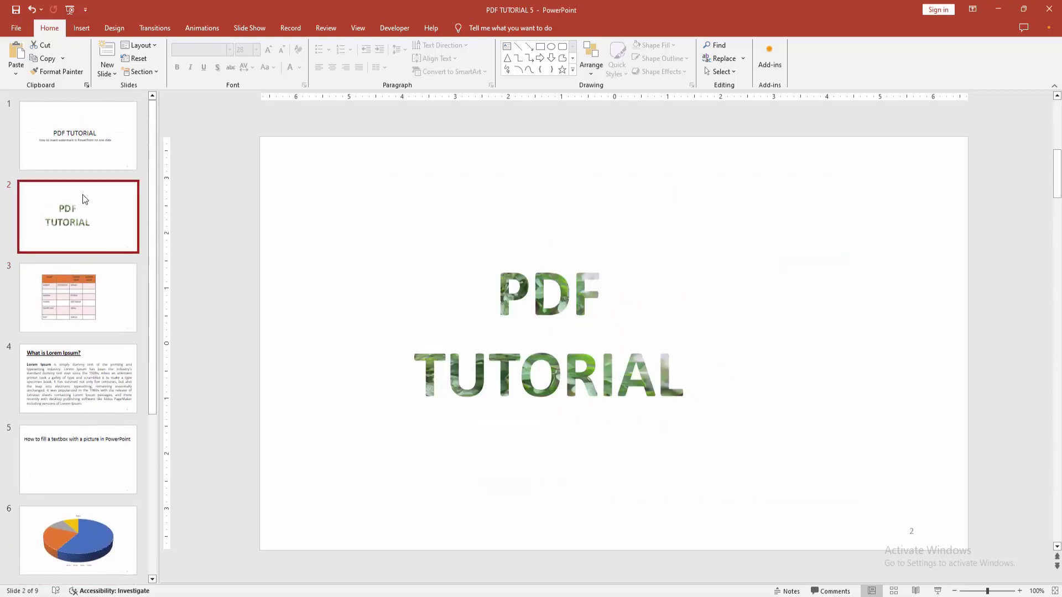
pyautogui.click(69, 144)
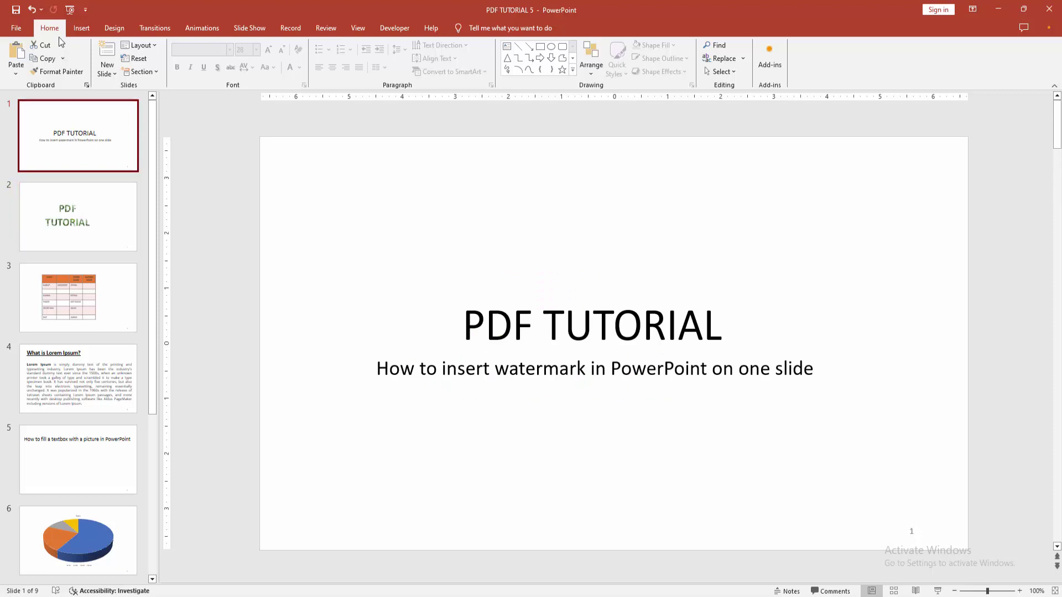
# Add a section named ONE before the title slide.
pyautogui.click(141, 72)
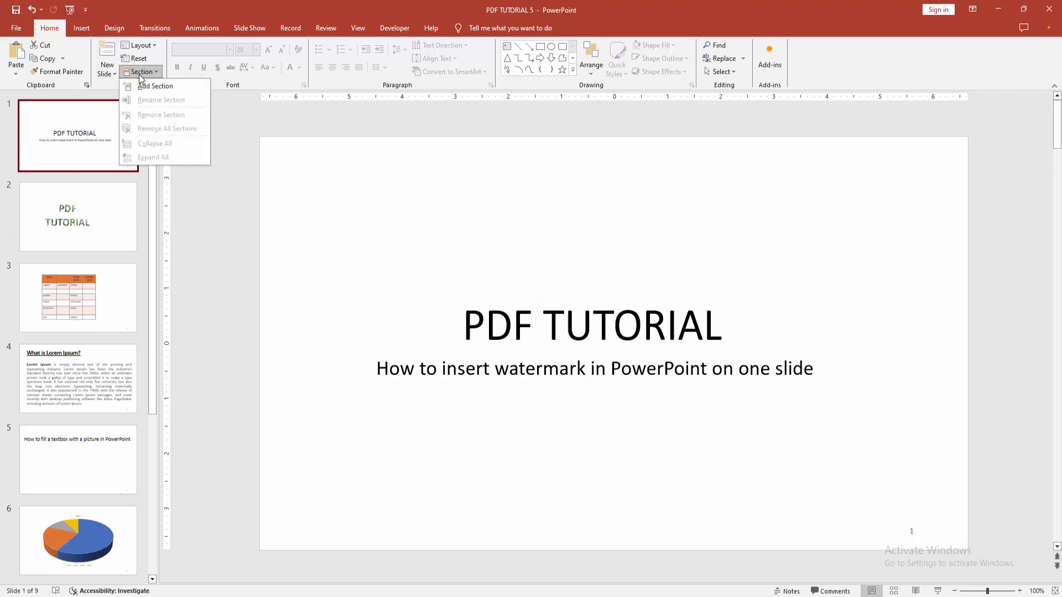
pyautogui.click(147, 86)
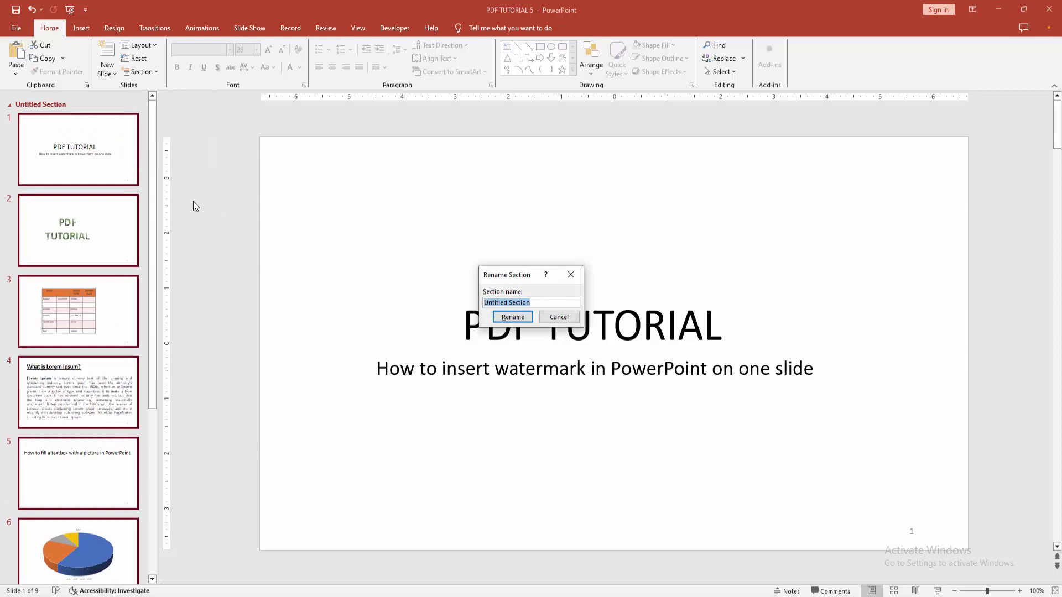
pyautogui.write('ONE')
pyautogui.click(512, 317)
# Add a section named TWO starting at slide 2.
pyautogui.click(67, 240)
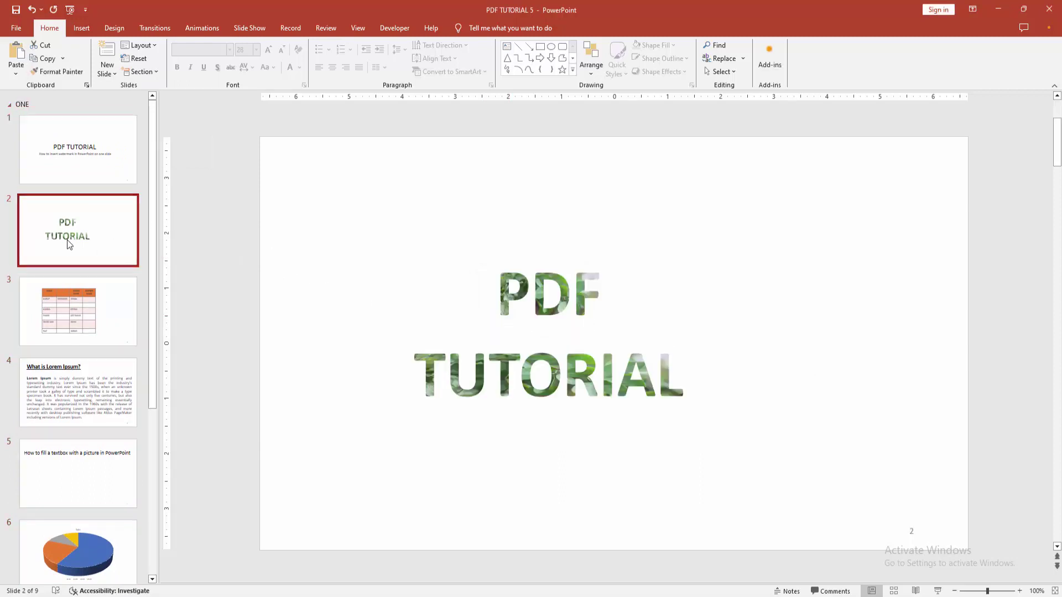
pyautogui.click(141, 72)
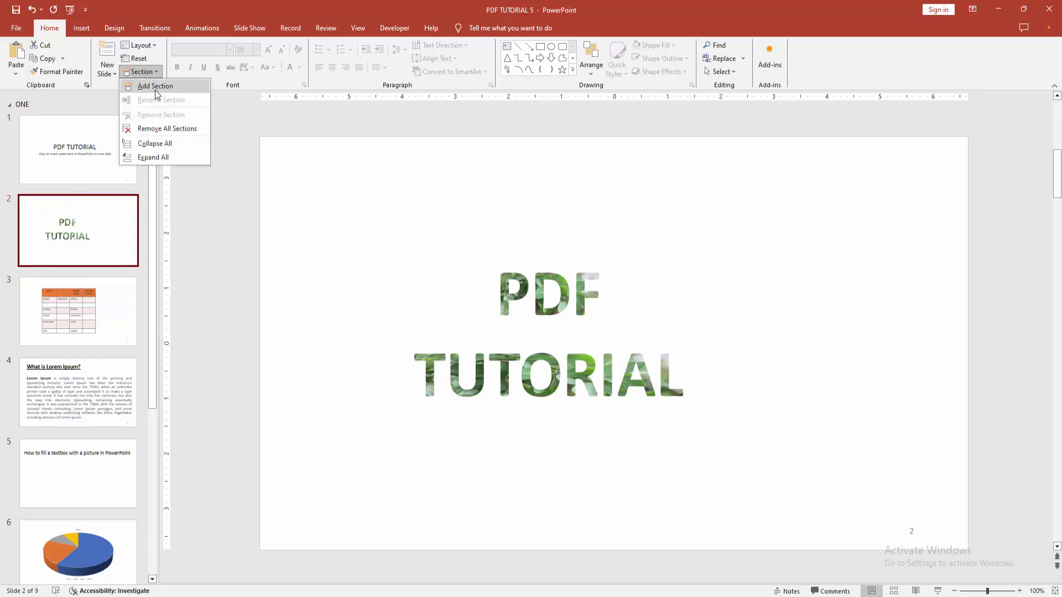
pyautogui.write('TWO')
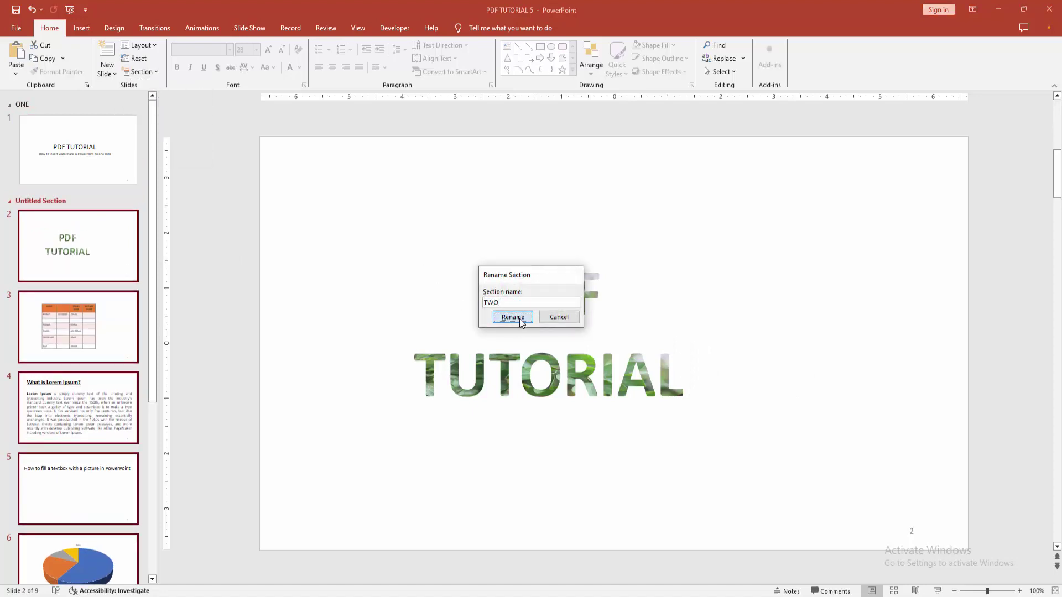
pyautogui.click(513, 317)
pyautogui.click(79, 149)
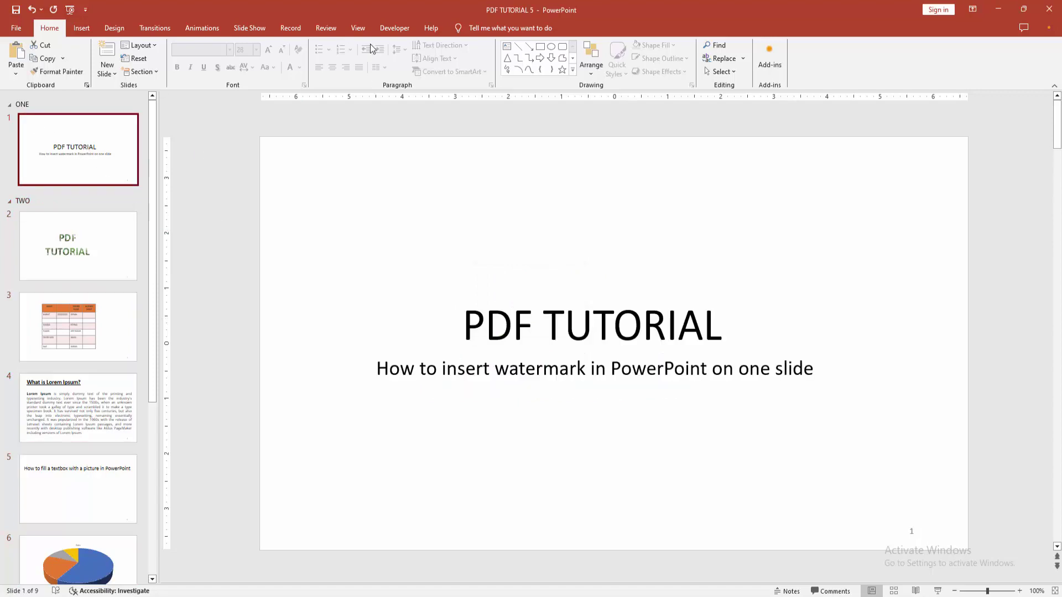
pyautogui.click(357, 27)
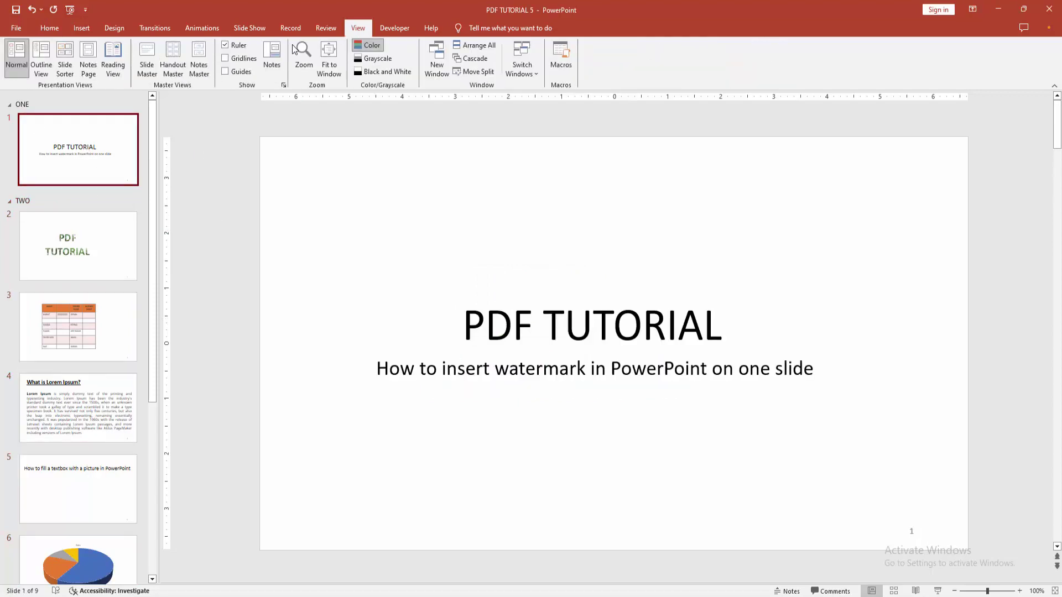
# Switch to Slide Master view and insert a second slide master after the original.
pyautogui.click(147, 61)
pyautogui.click(127, 113)
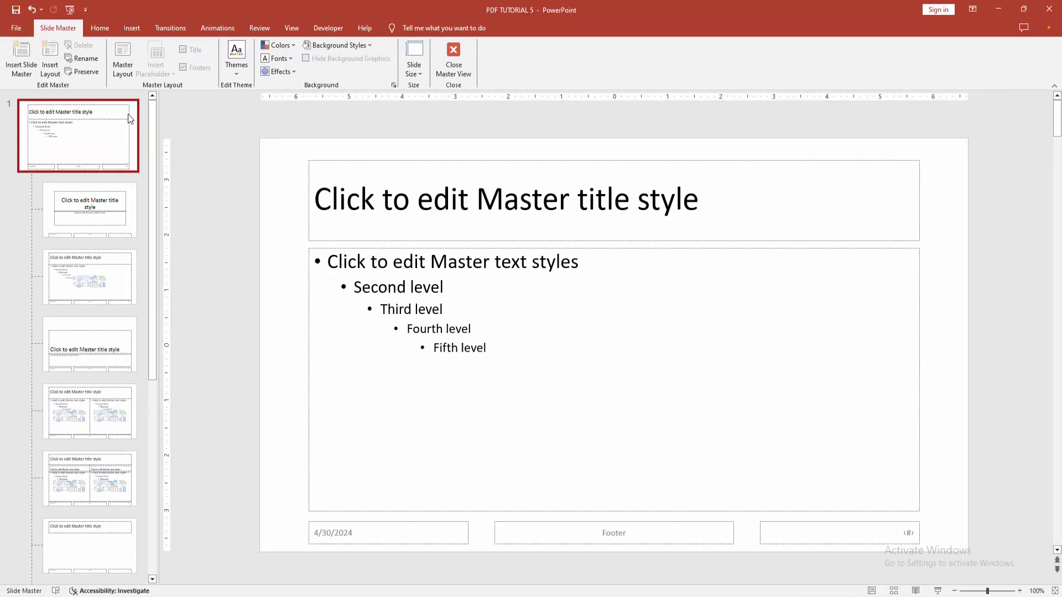
pyautogui.rightClick(128, 114)
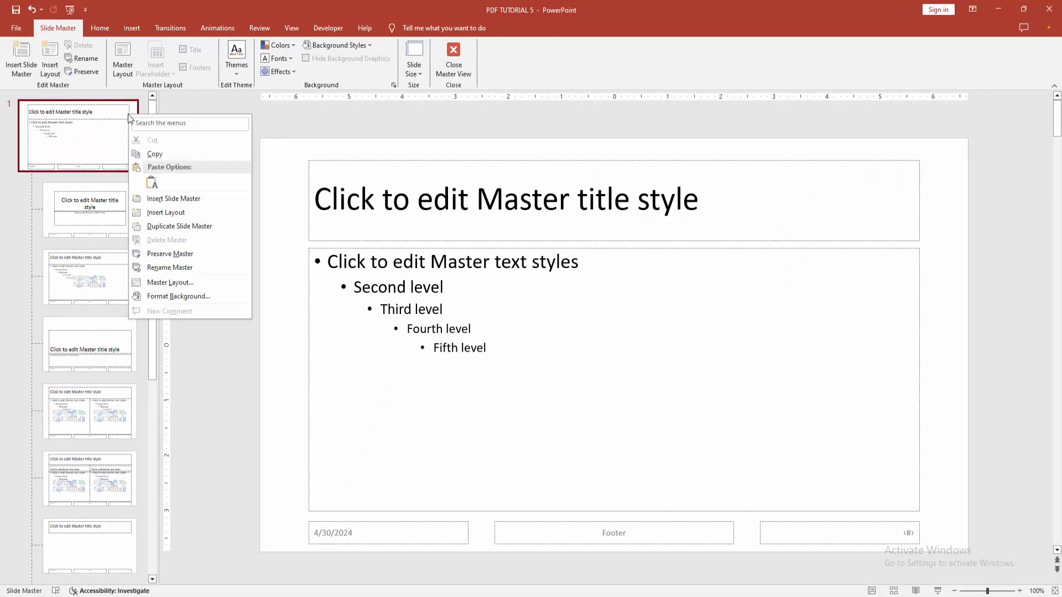
pyautogui.click(168, 199)
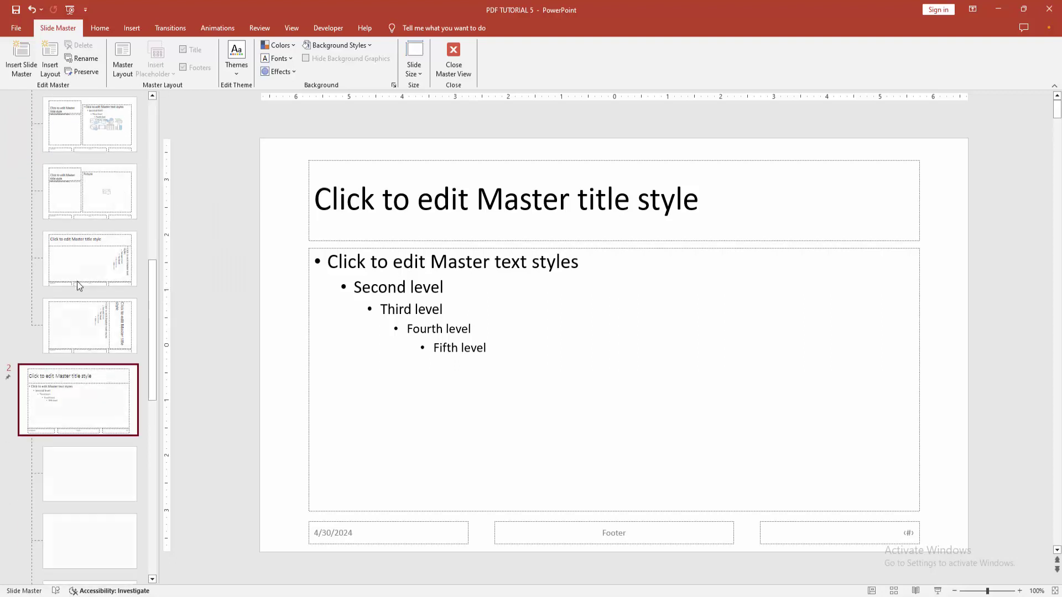
pyautogui.scroll(5, 82, 383)
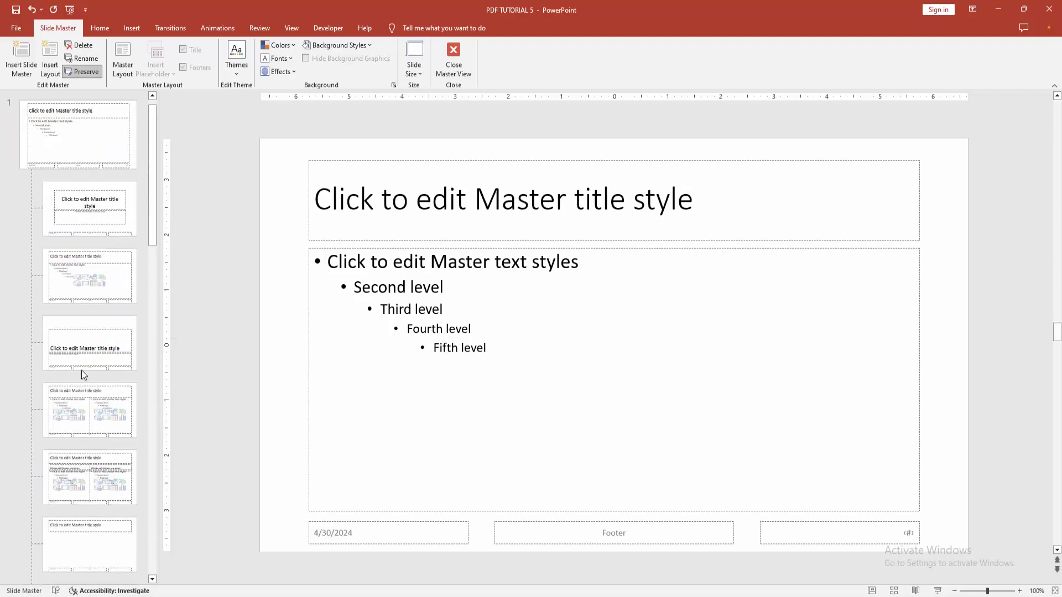
# Select the first slide master and begin adding a text box to it.
pyautogui.click(95, 148)
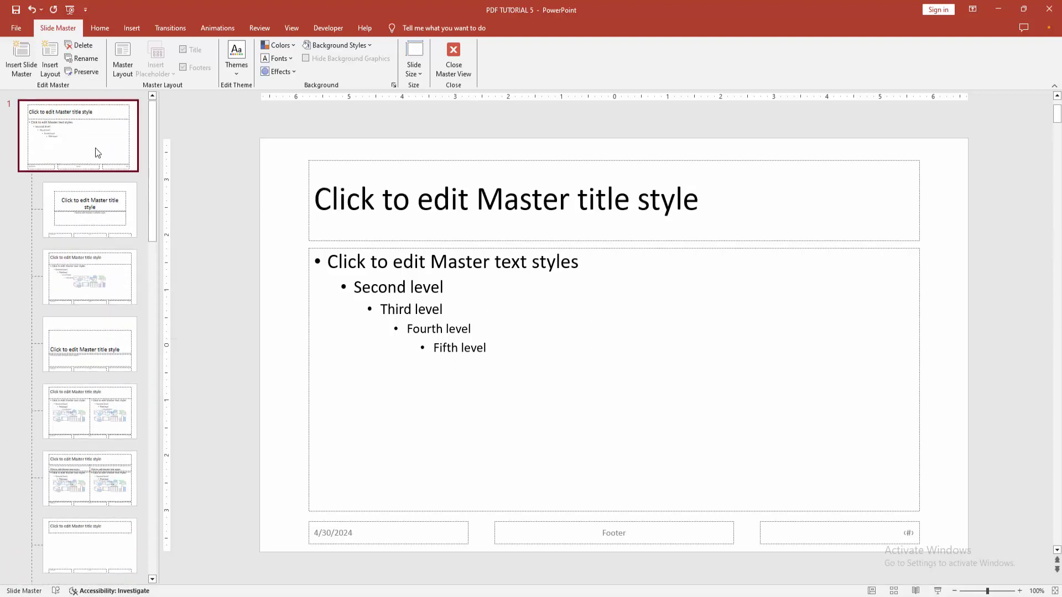
pyautogui.click(130, 27)
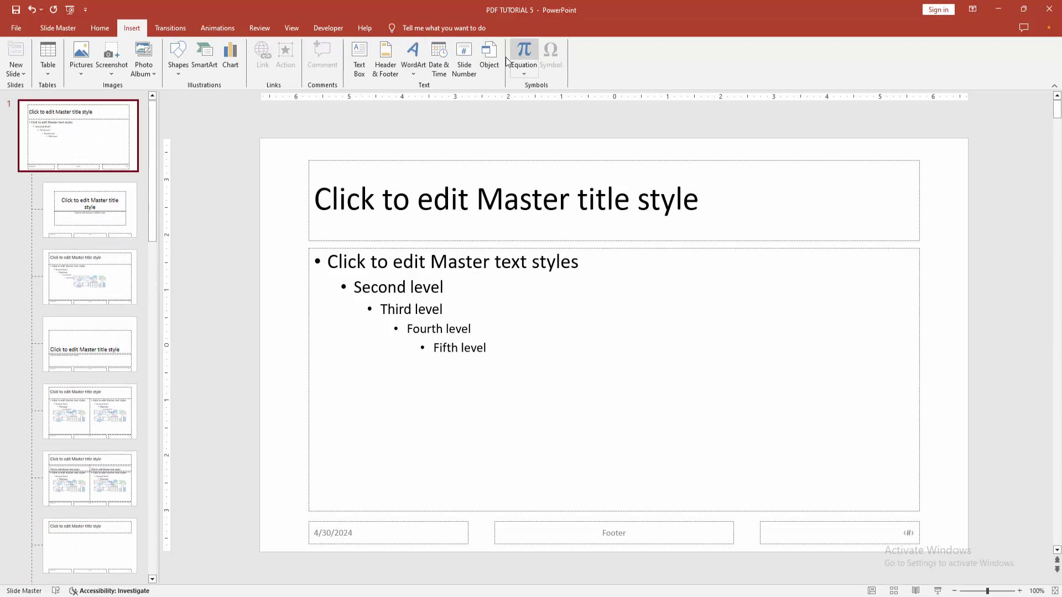
pyautogui.click(360, 58)
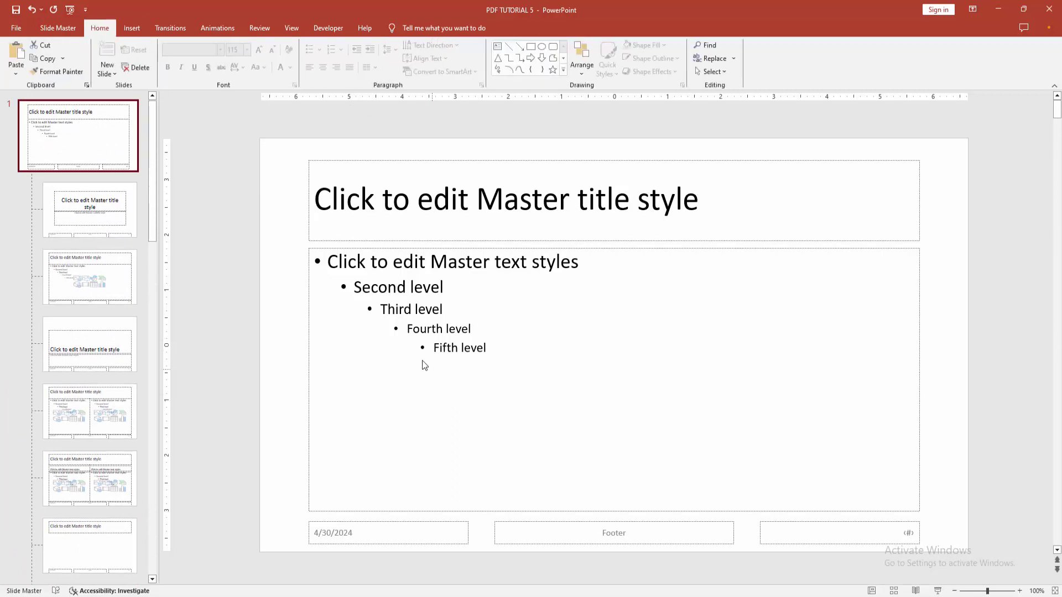
pyautogui.click(495, 301)
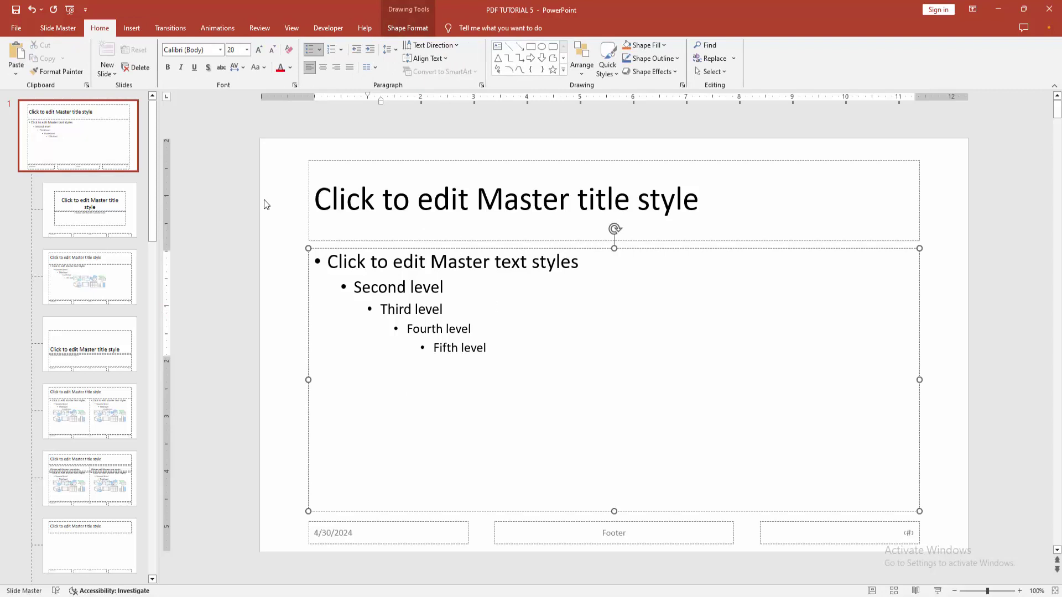
# Draw a text box on the first master, type 'PDF TUTORIAL', fix typos, and select the text.
pyautogui.click(187, 123)
pyautogui.click(131, 28)
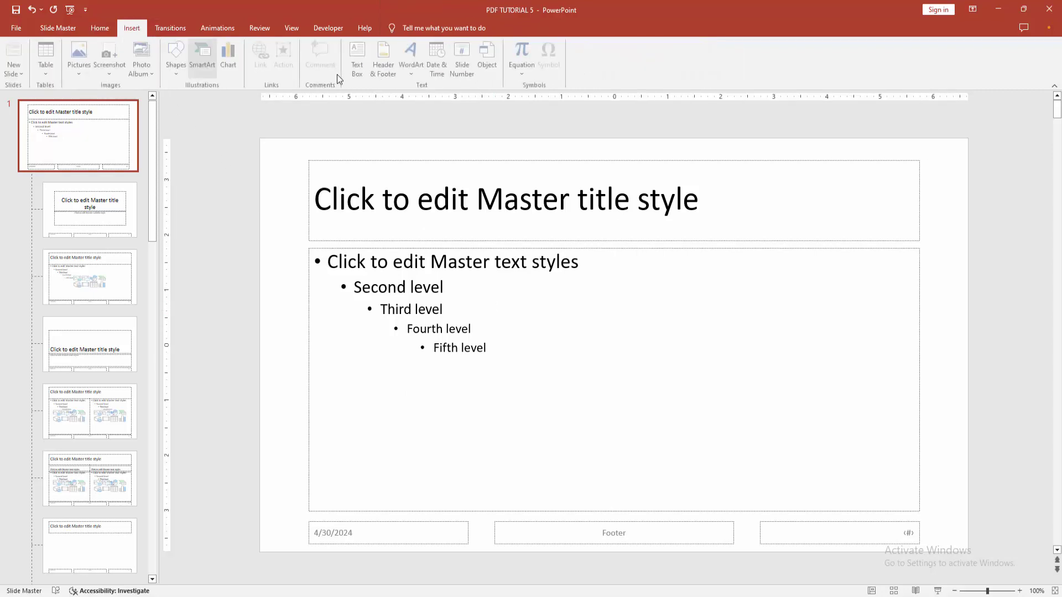
pyautogui.click(361, 59)
pyautogui.moveTo(364, 227); pyautogui.dragTo(836, 324)
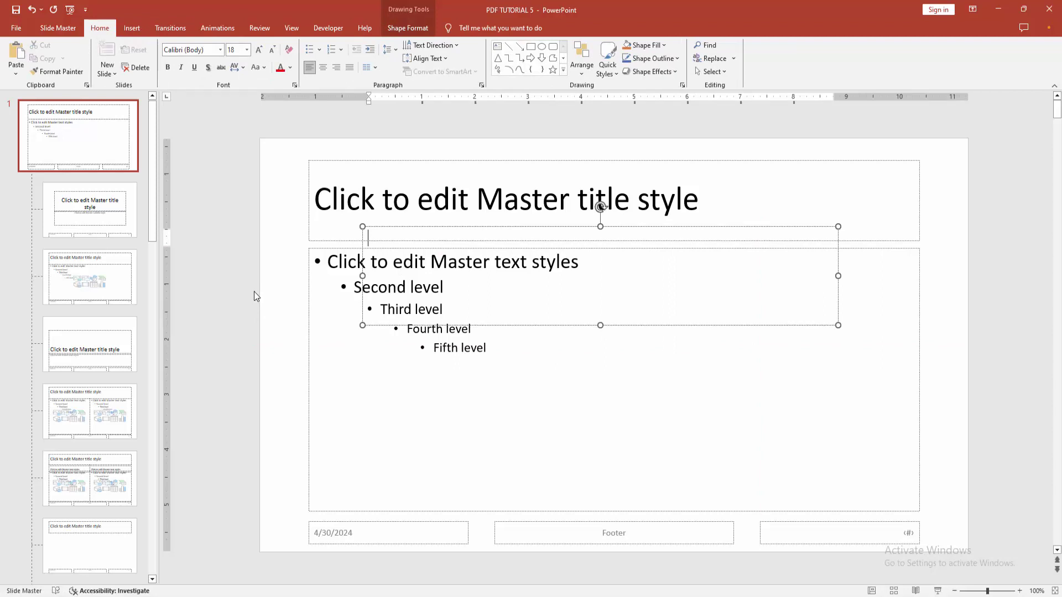
pyautogui.write('PDF TUTRO')
pyautogui.press('BackSpace')
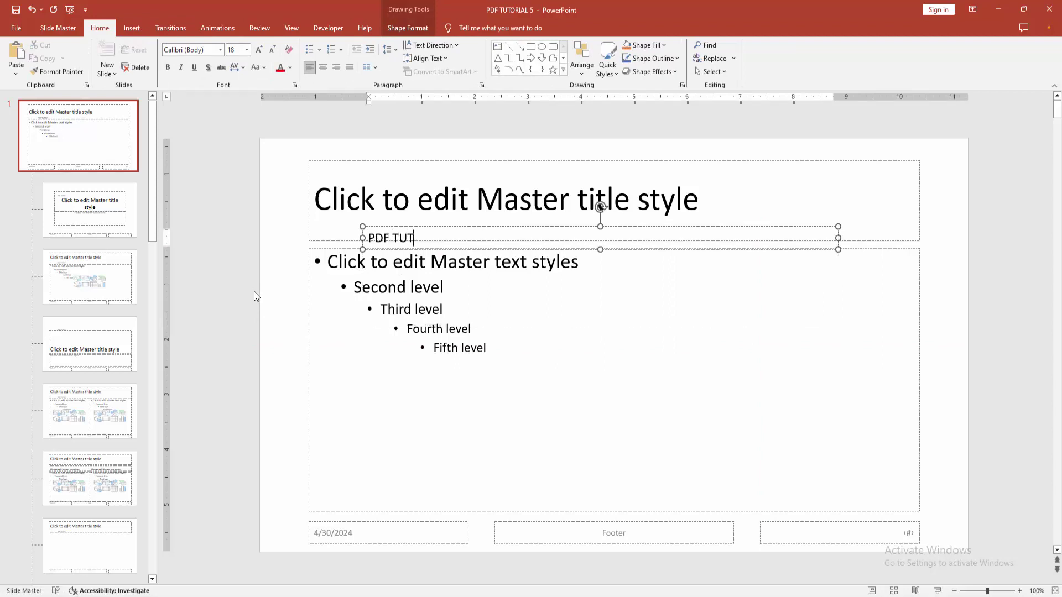
pyautogui.write('ORA')
pyautogui.press('BackSpace')
pyautogui.write('IA')
pyautogui.write('L')
pyautogui.moveTo(446, 238); pyautogui.dragTo(369, 237)
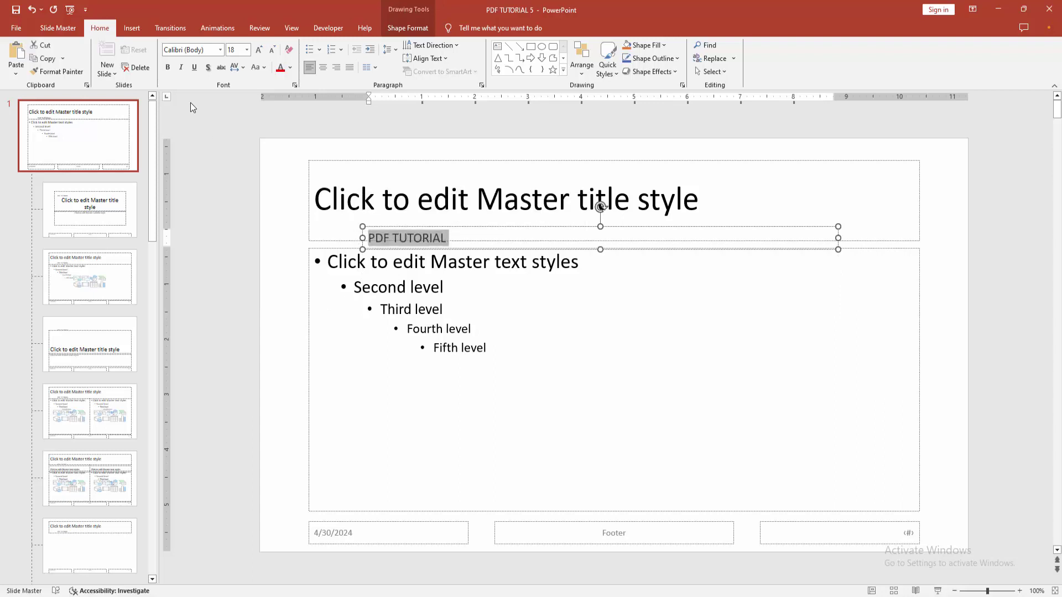
# Enlarge the PDF TUTORIAL text to 88 pt, bold it, and fill it light grey.
pyautogui.tripleClick(260, 50)
pyautogui.tripleClick(260, 50)
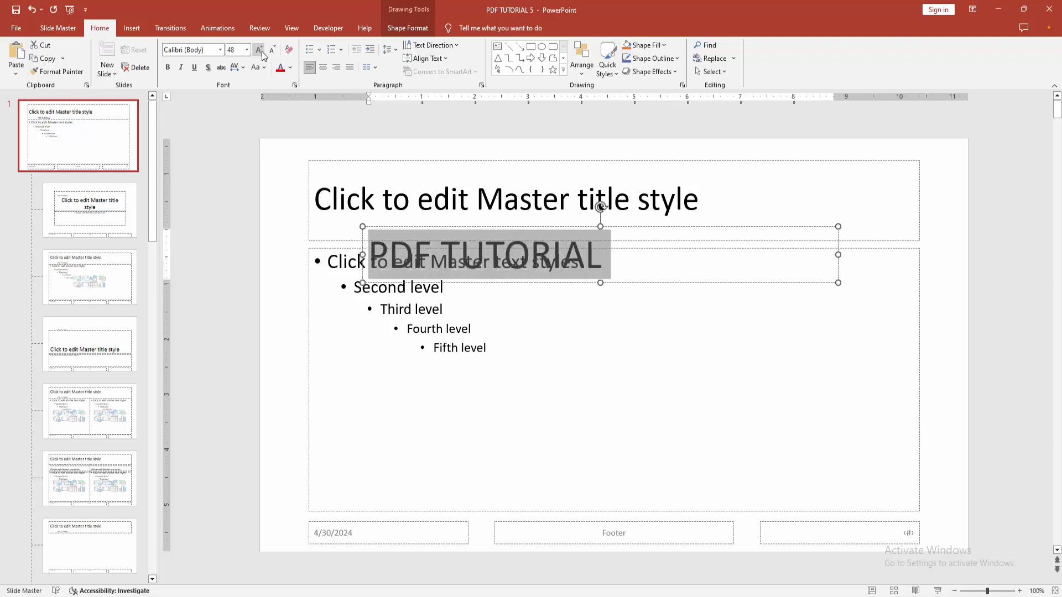
pyautogui.click(260, 50)
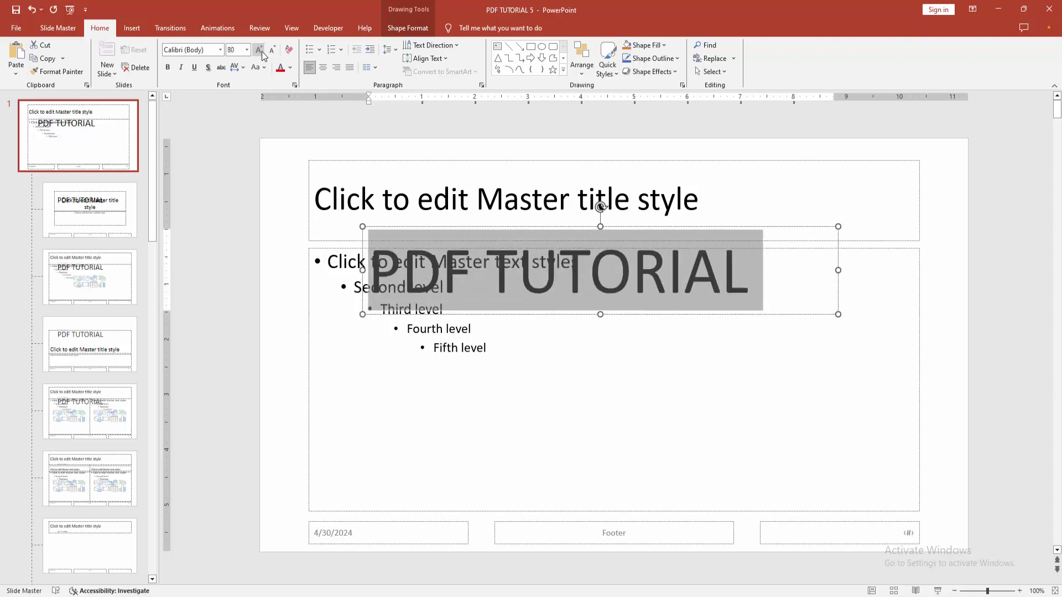
pyautogui.click(168, 68)
pyautogui.click(407, 28)
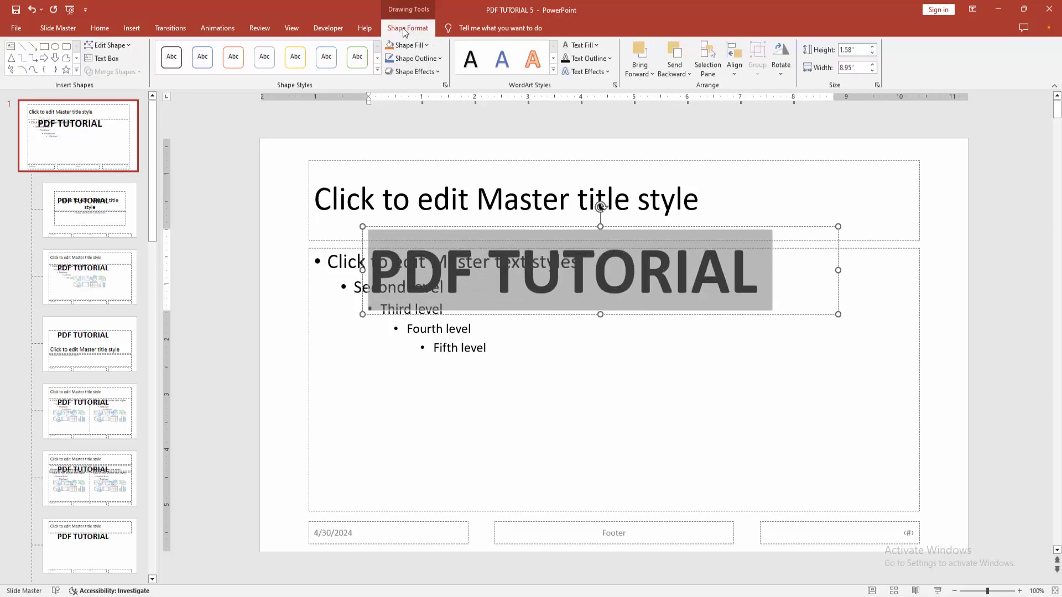
pyautogui.click(596, 46)
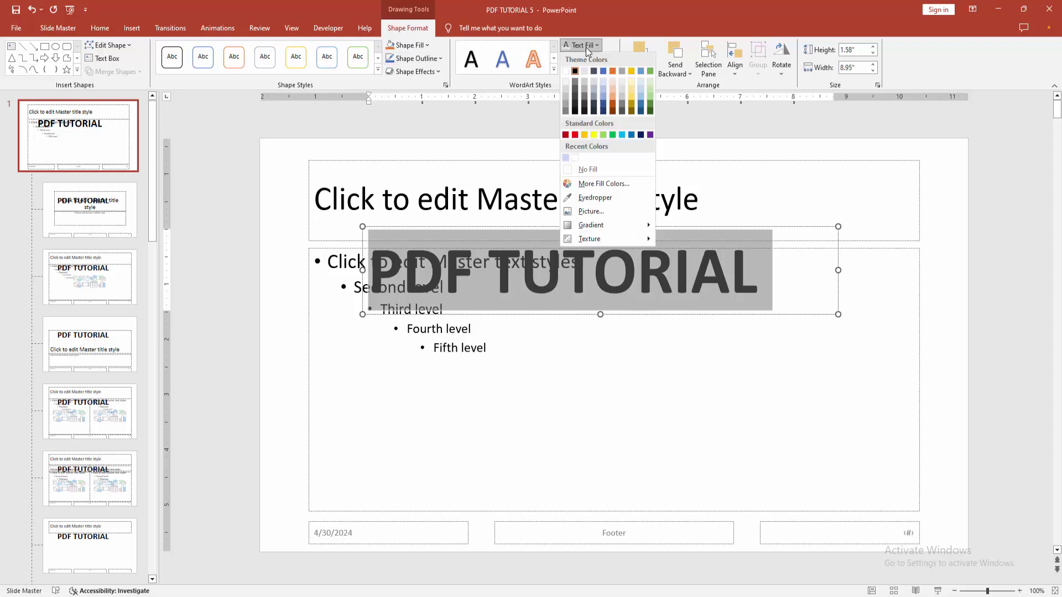
pyautogui.click(584, 80)
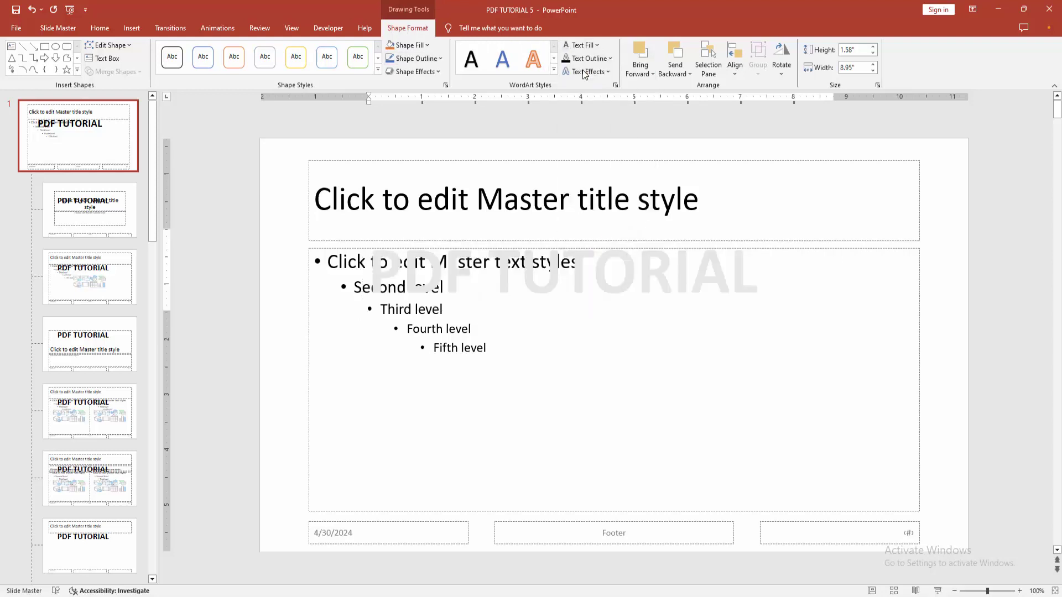
# Move the watermark lower and send it behind the placeholders.
pyautogui.moveTo(581, 228); pyautogui.dragTo(626, 296)
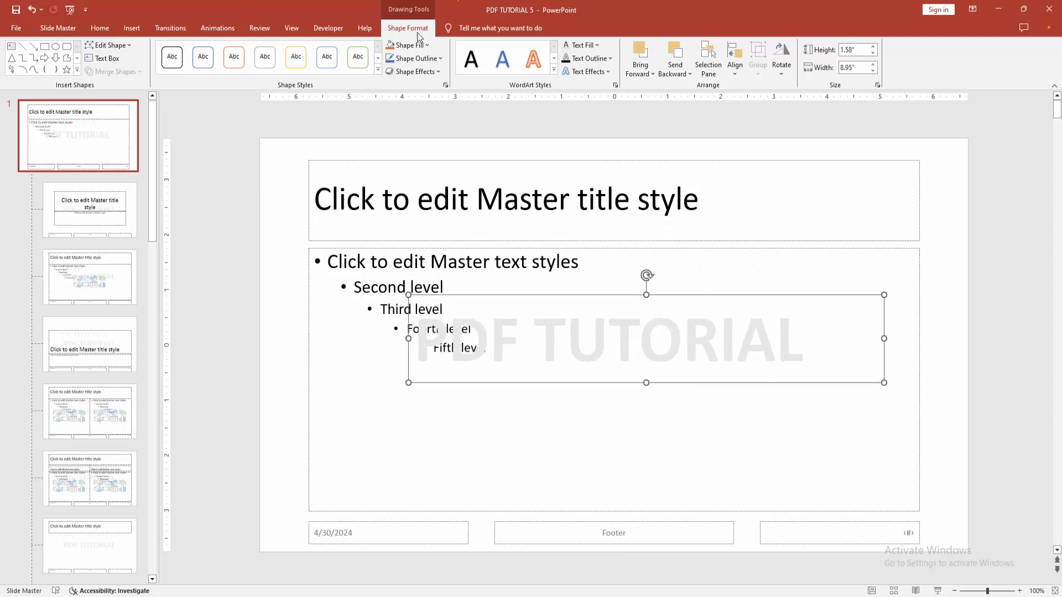
pyautogui.click(680, 77)
pyautogui.click(696, 102)
pyautogui.click(733, 70)
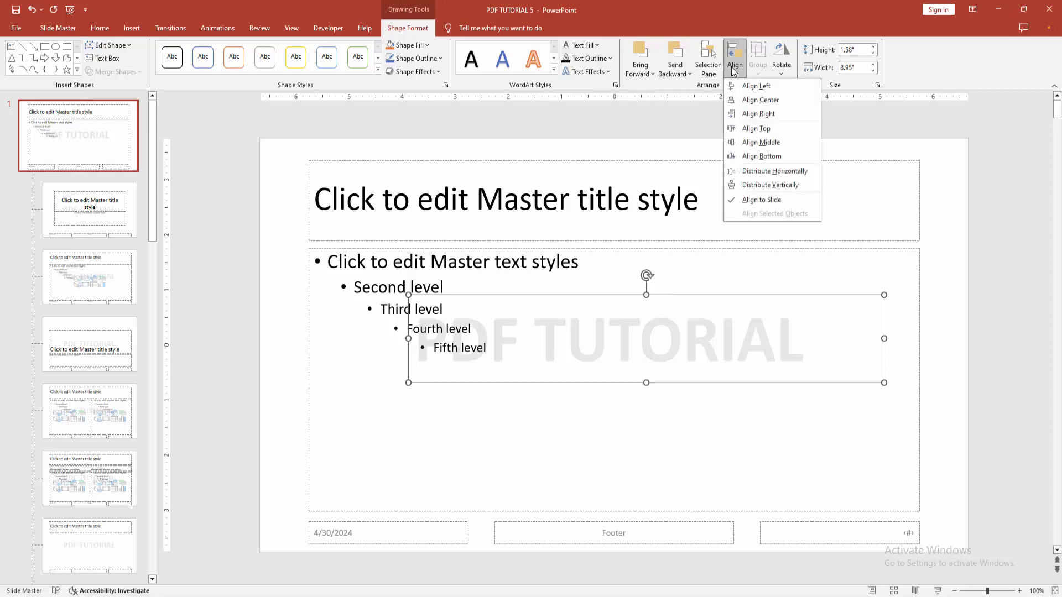
pyautogui.click(724, 404)
# Narrow the watermark to 7.58 inches, centre it both ways, and rotate it diagonally.
pyautogui.moveTo(884, 339); pyautogui.dragTo(812, 338)
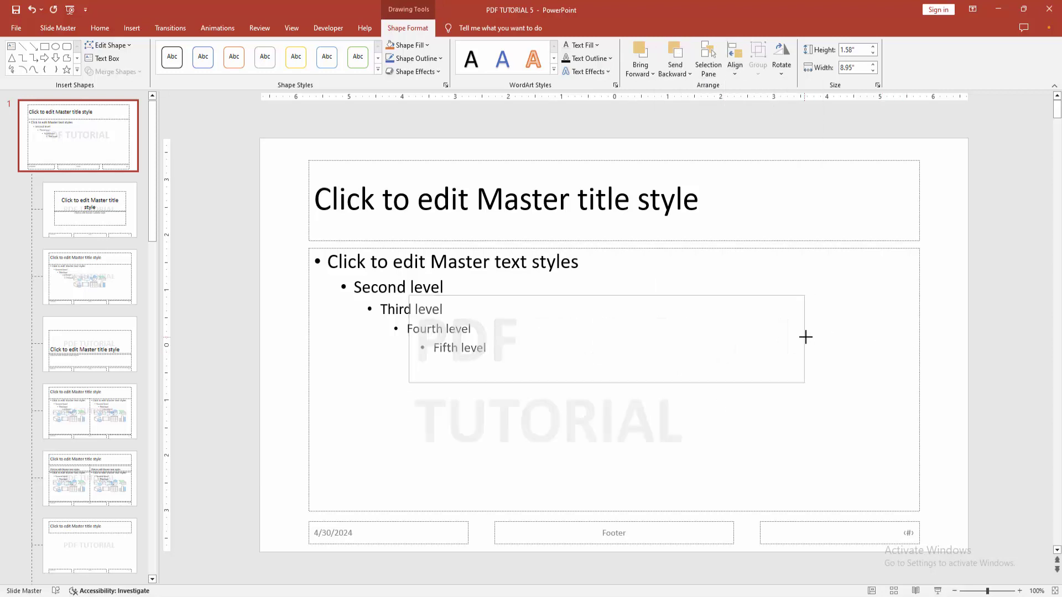
pyautogui.click(735, 70)
pyautogui.click(758, 98)
pyautogui.click(734, 71)
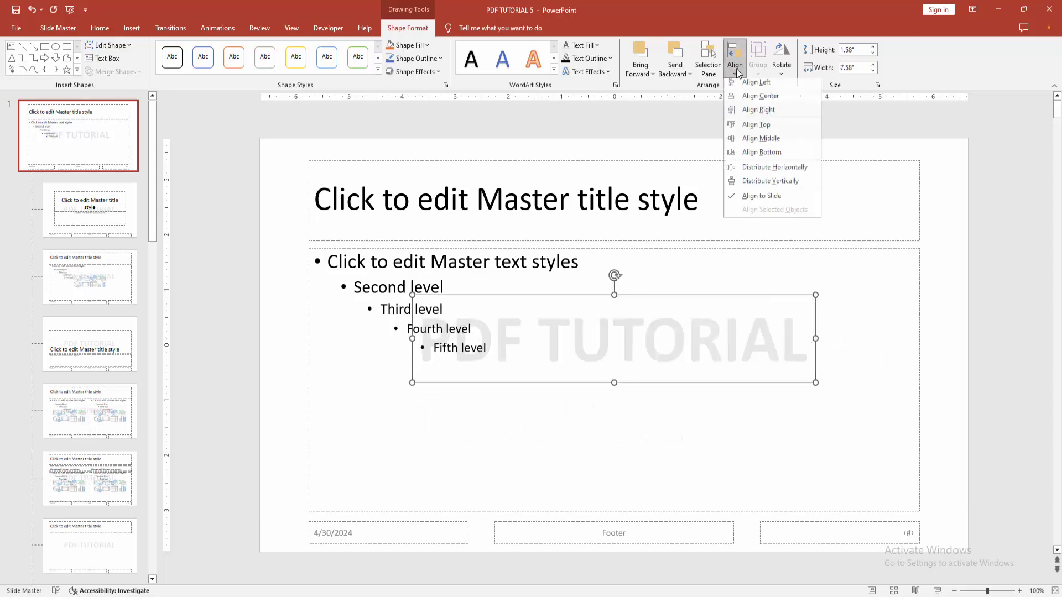
pyautogui.click(764, 140)
pyautogui.moveTo(615, 282)
pyautogui.mouseDown()
pyautogui.moveTo(567, 277)
pyautogui.moveTo(581, 280)
pyautogui.mouseUp()
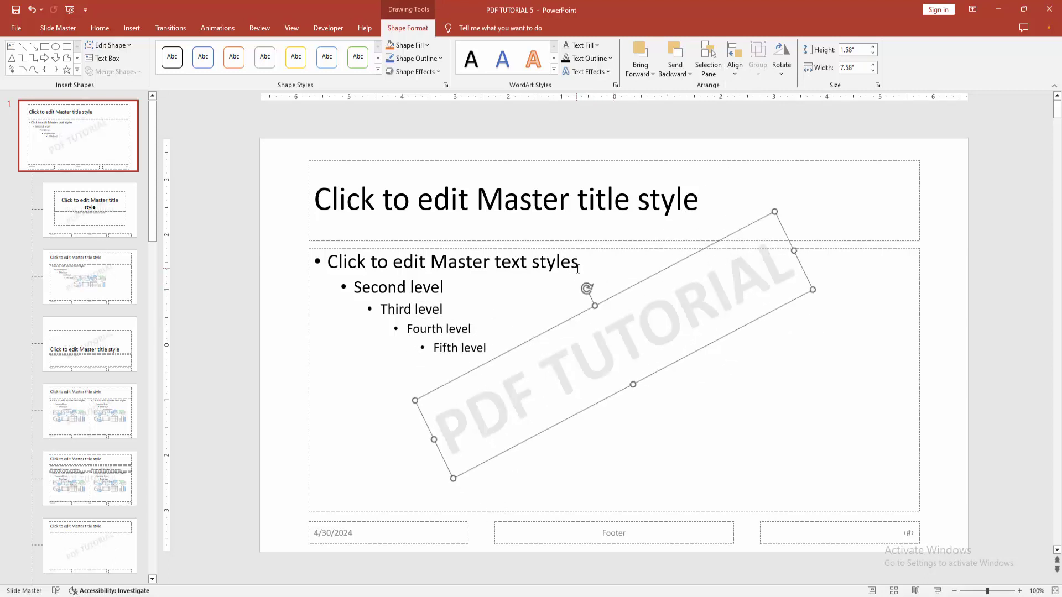
# Close Master View and give section TWO the Blank layout from Custom Design.
pyautogui.click(58, 27)
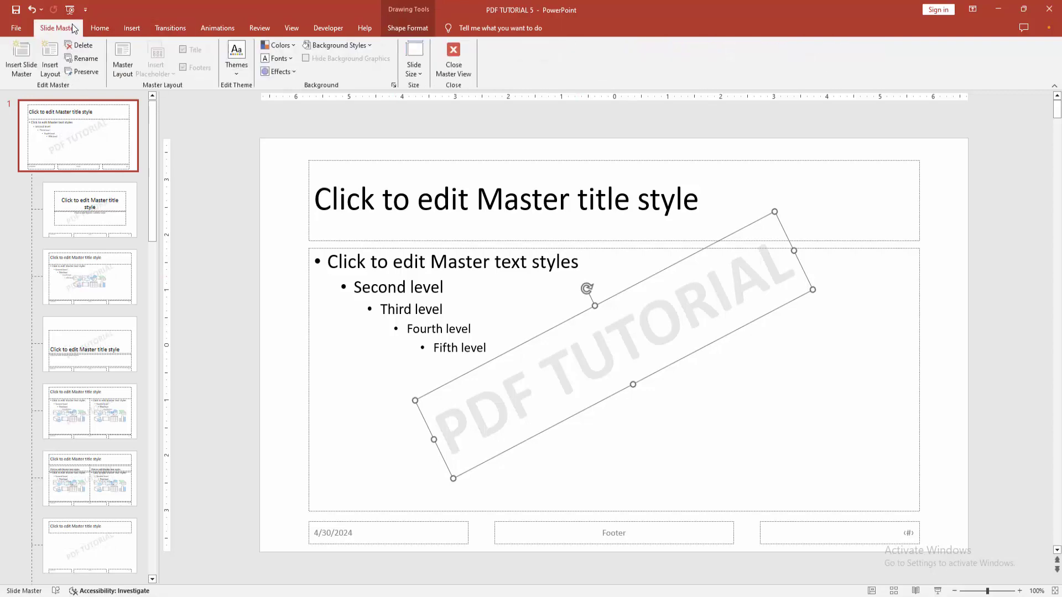
pyautogui.click(464, 70)
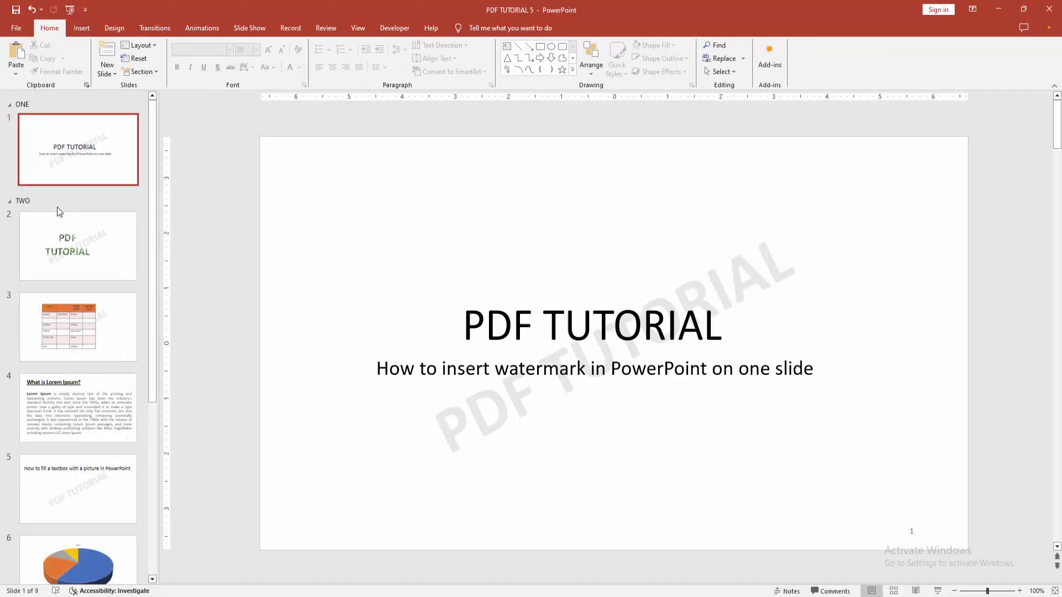
pyautogui.click(24, 201)
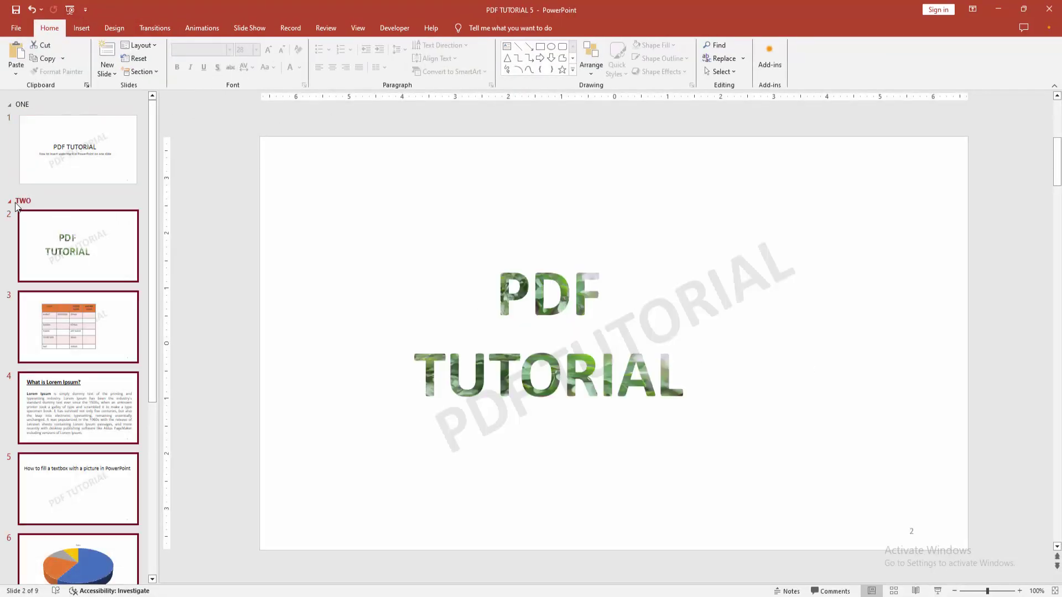
pyautogui.click(143, 47)
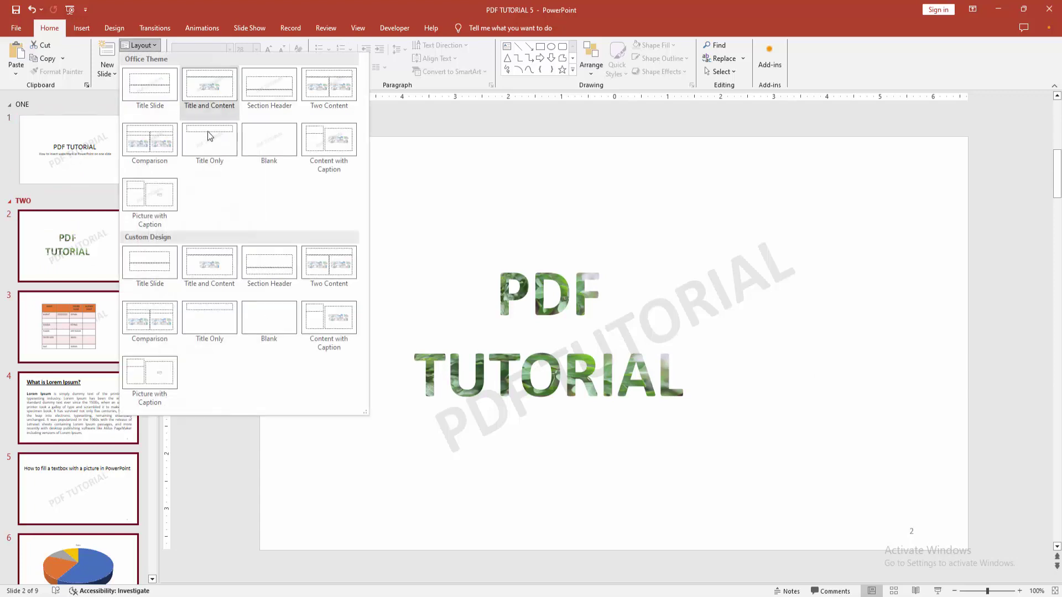
pyautogui.click(283, 323)
pyautogui.scroll(-3, 95, 313)
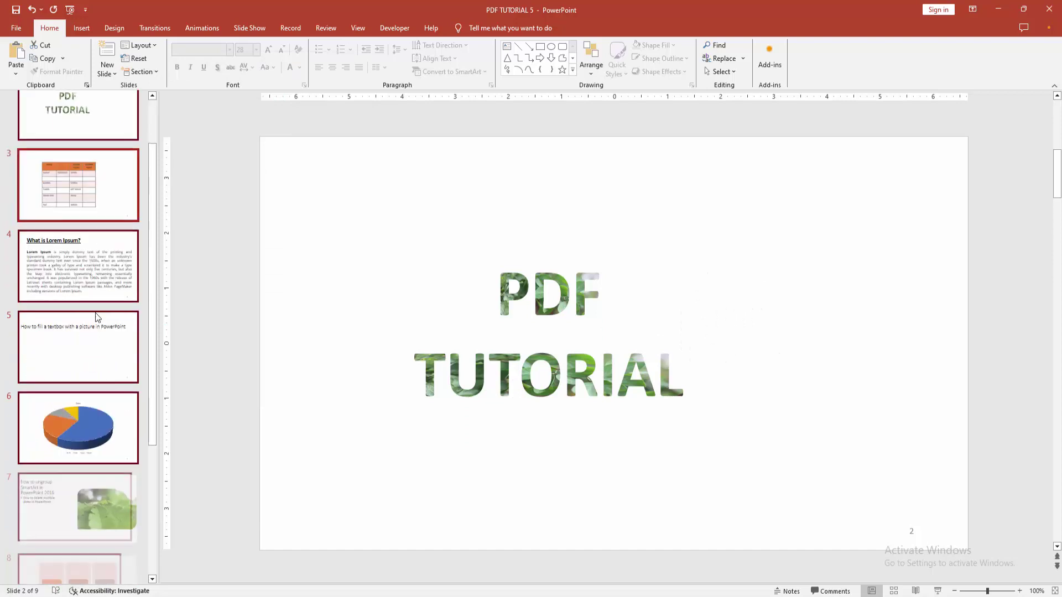
# Confirm slides 5 and 3 lack the watermark, then return to the title slide.
pyautogui.click(98, 322)
pyautogui.scroll(3, 92, 315)
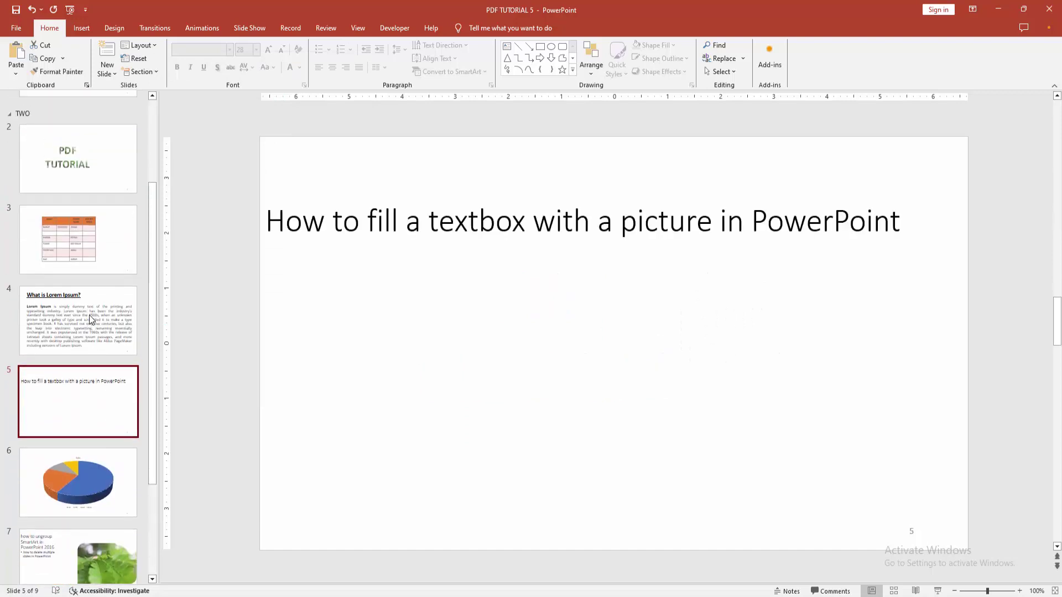
pyautogui.click(75, 244)
pyautogui.scroll(2, 78, 202)
pyautogui.click(80, 164)
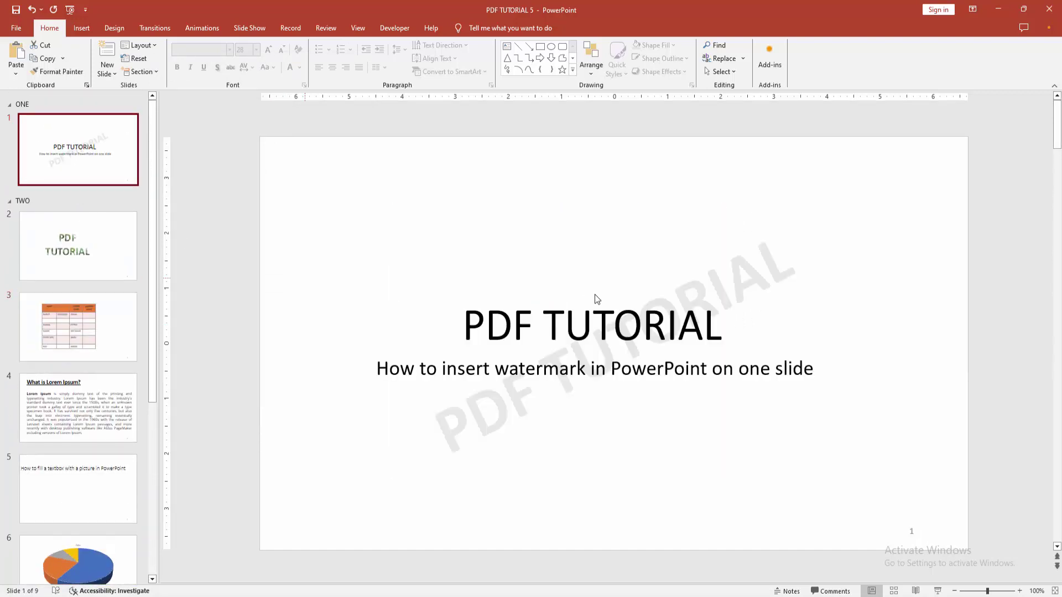